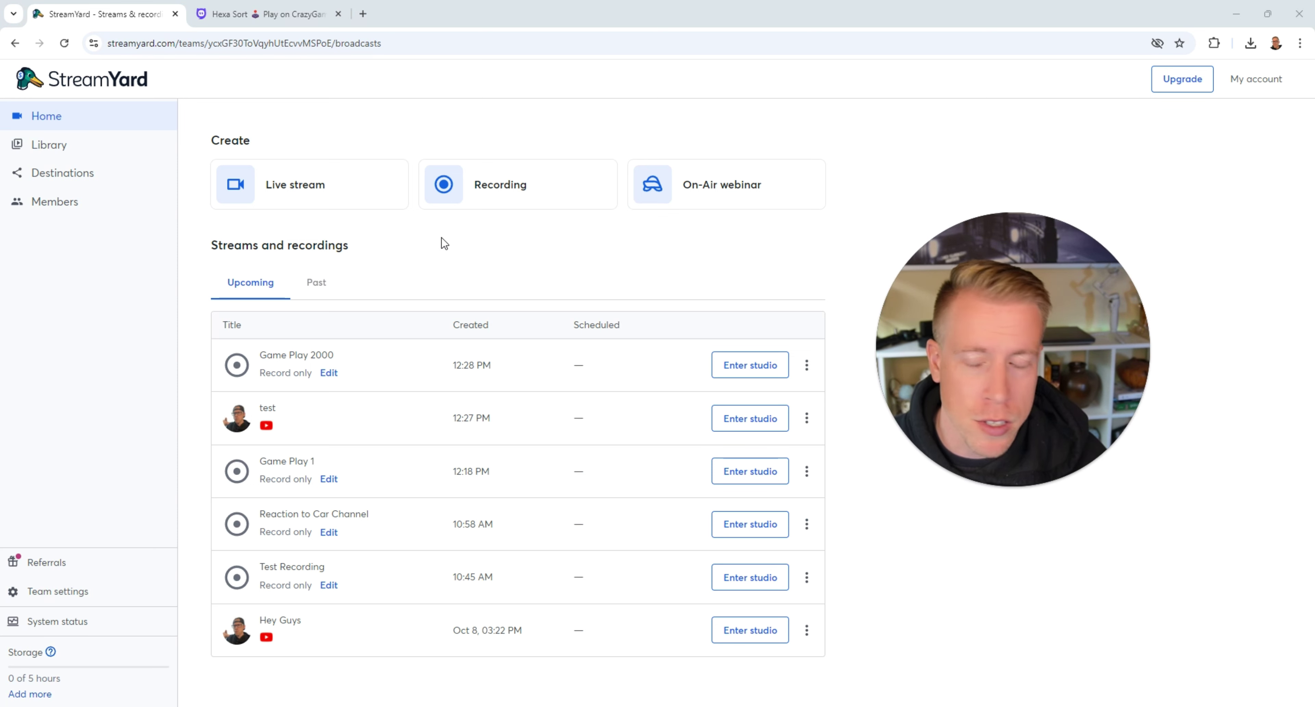
Open the Upgrade pricing page and scroll through the paid plan options
left_click(1188, 84)
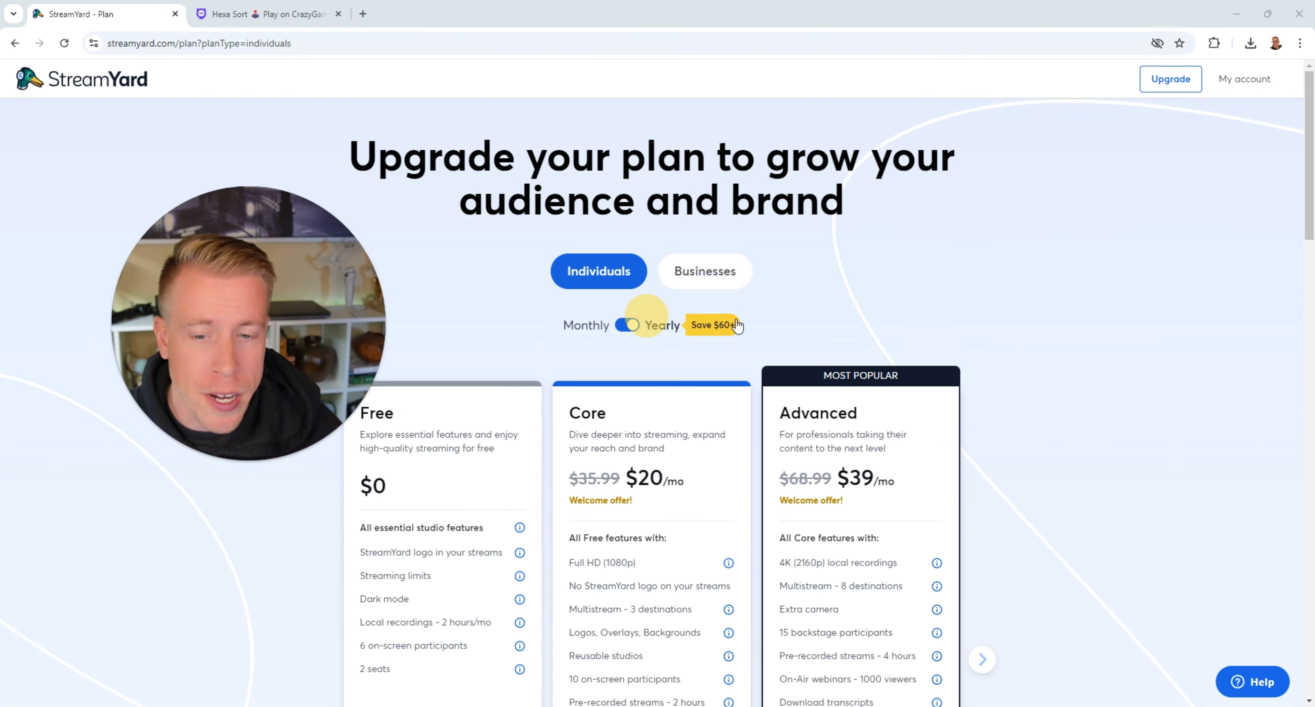
scroll(1056, 431, "down", 3)
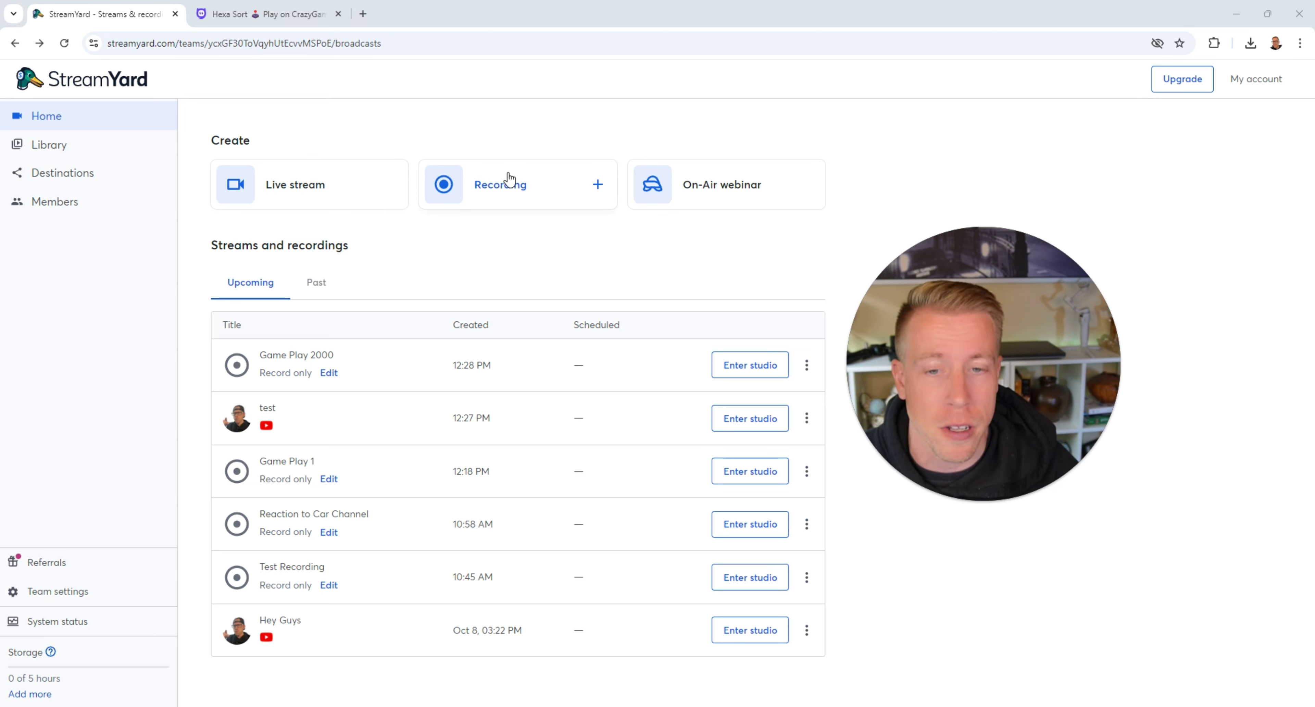
Create a new recording titled 'Game Play 7000'
left_click(509, 180)
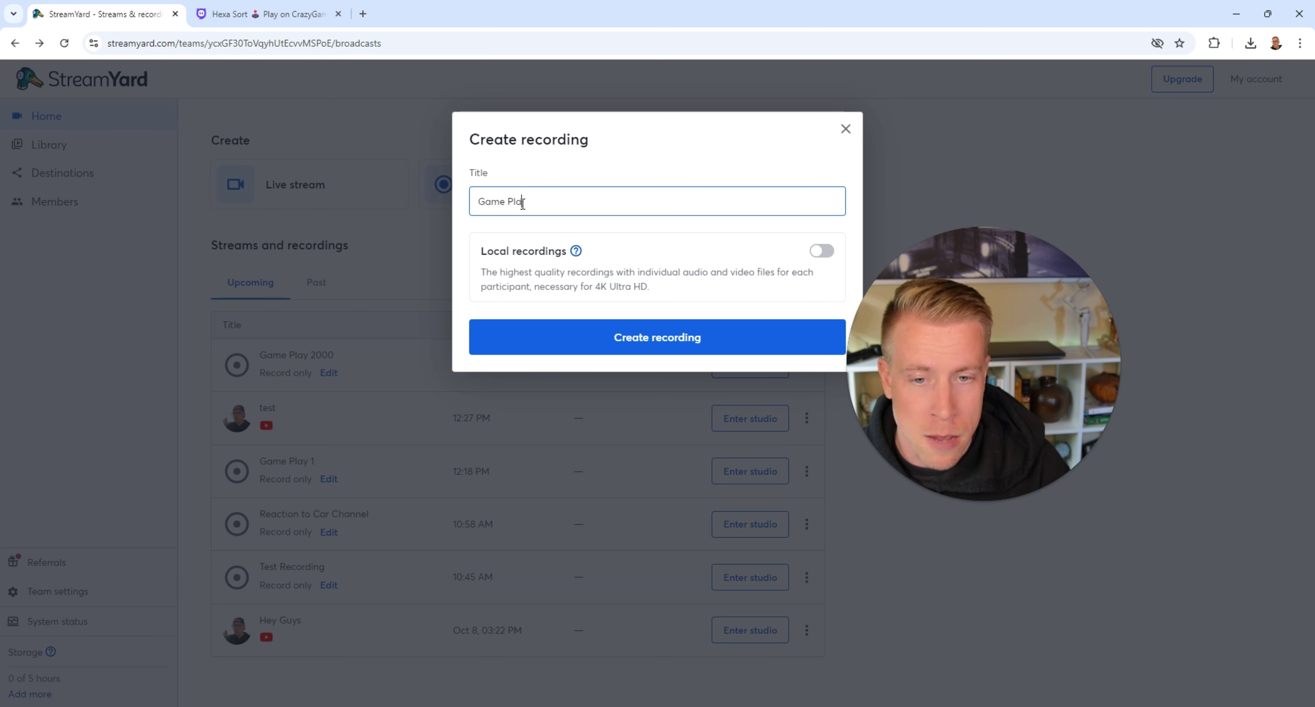
type("Game Play 7000")
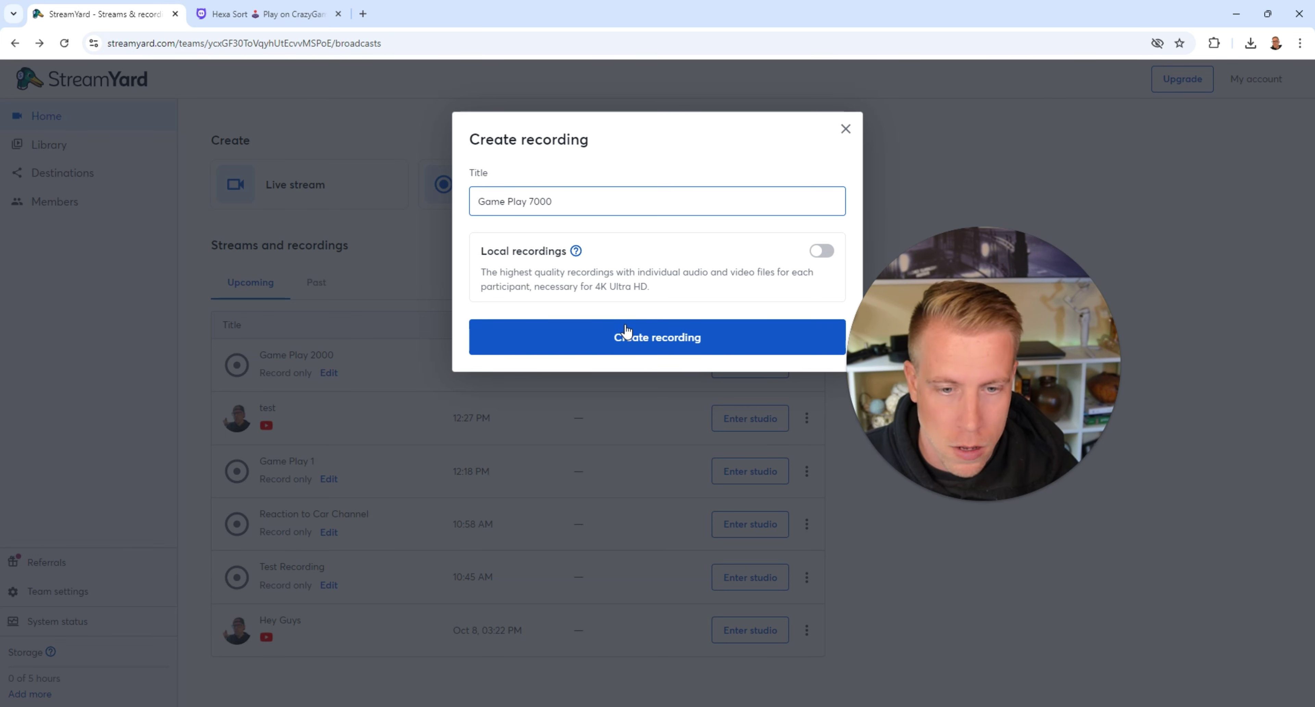
left_click(626, 334)
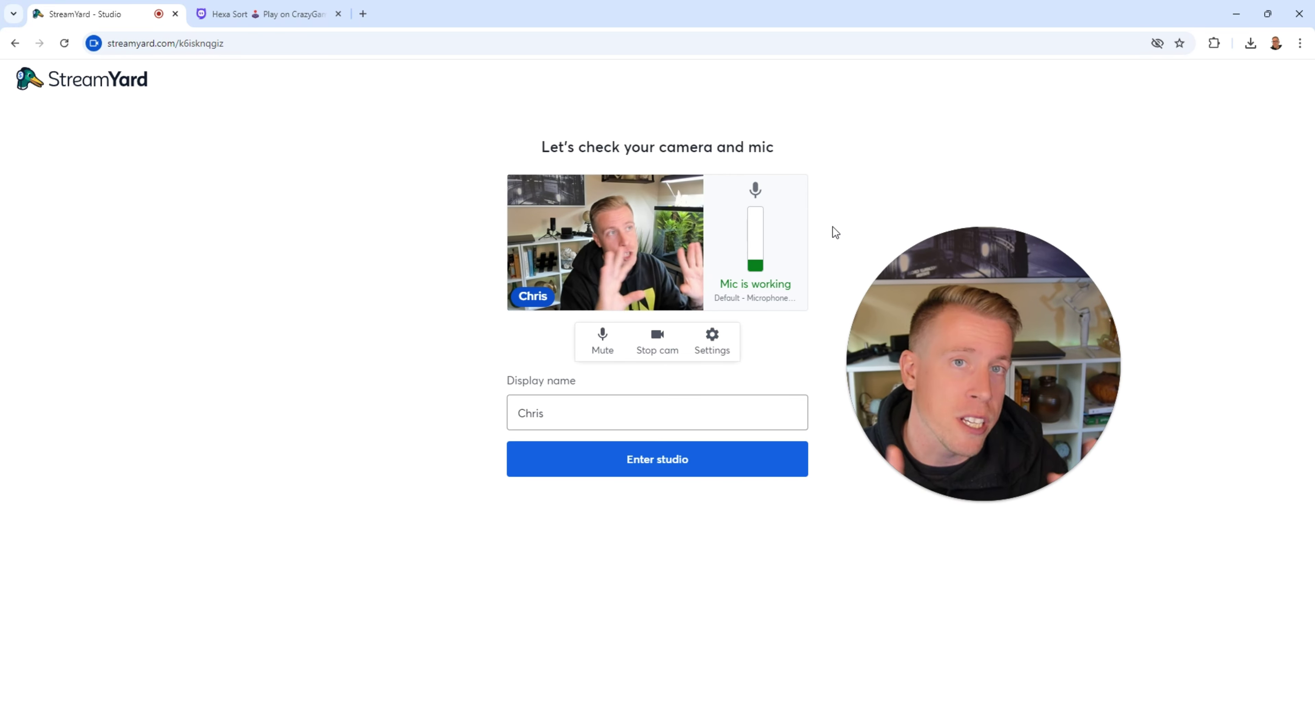
Check the camera settings, then enter the Game Play 7000 studio
left_click(725, 345)
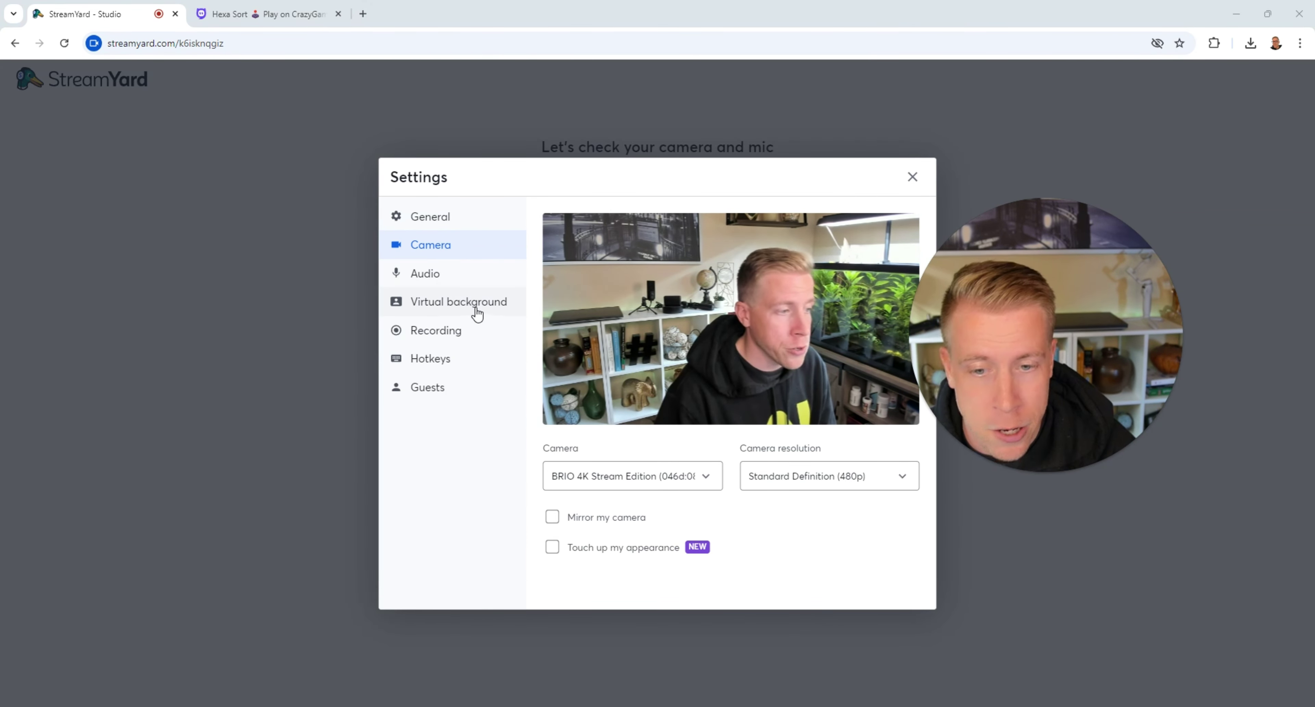
left_click(912, 177)
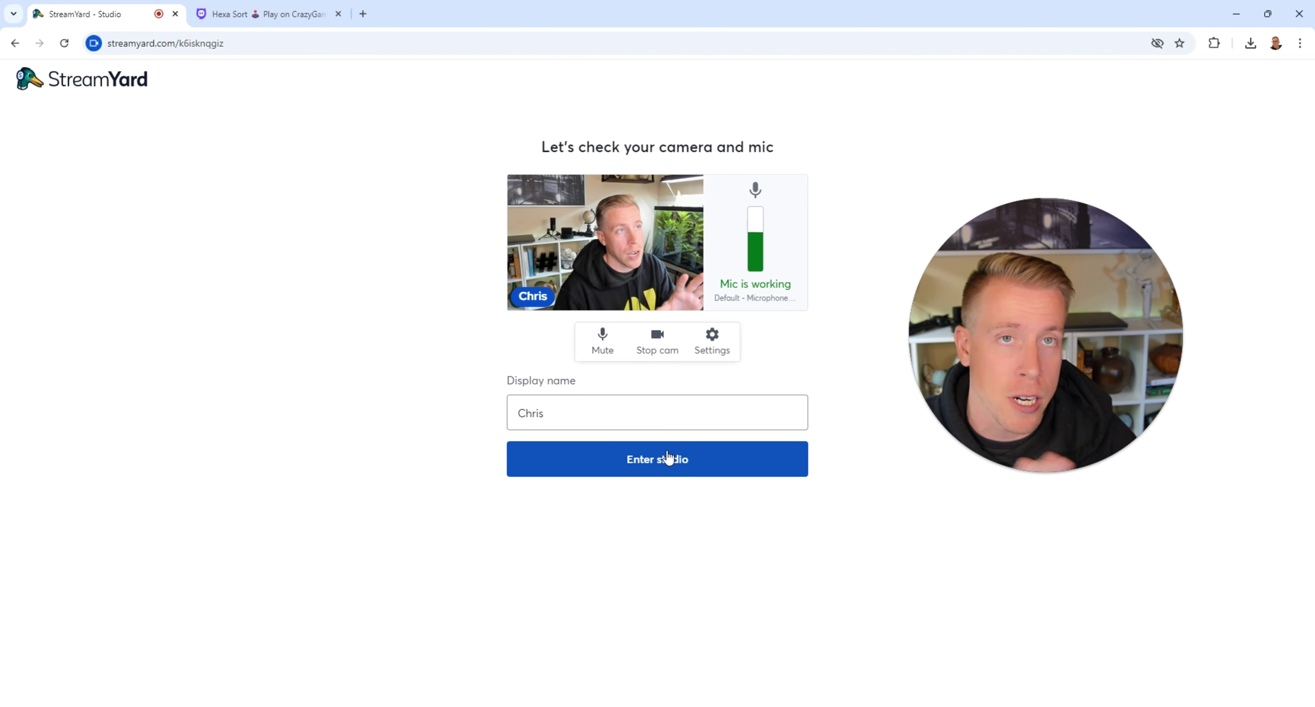
left_click(685, 463)
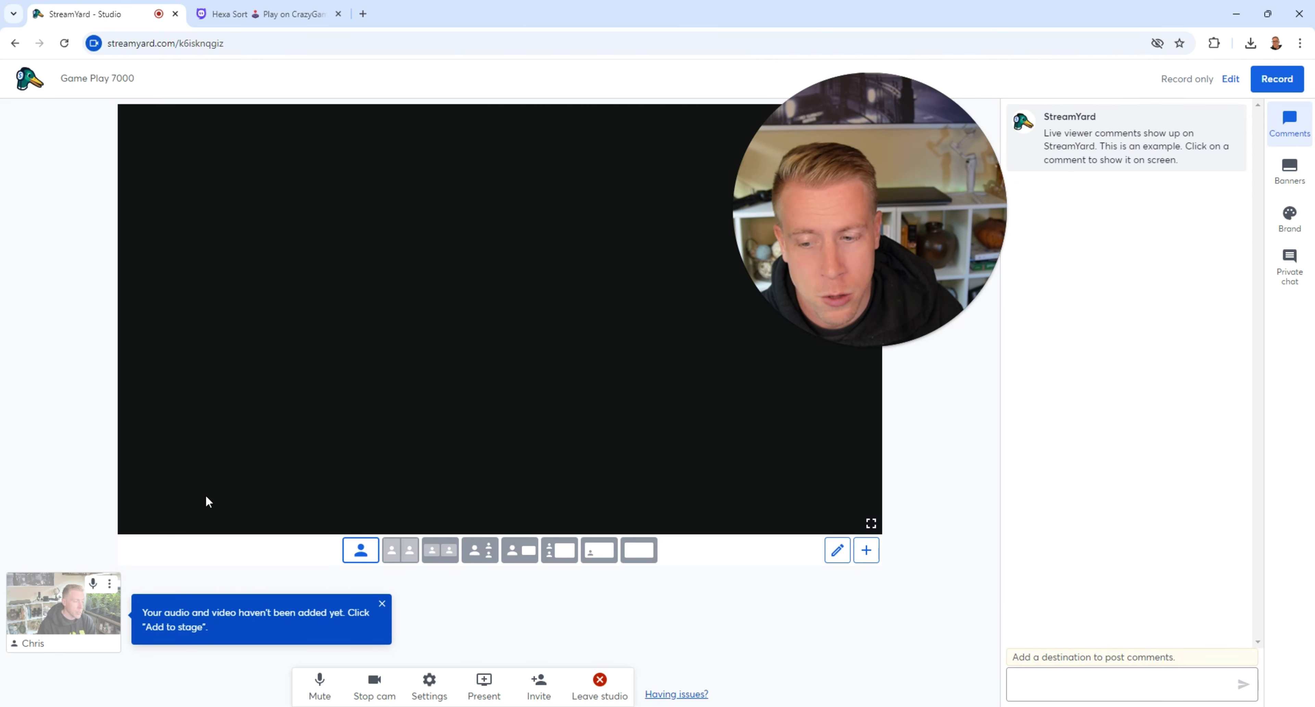
Dismiss the audio/video notice and add the host's camera feed to the stage
left_click(381, 604)
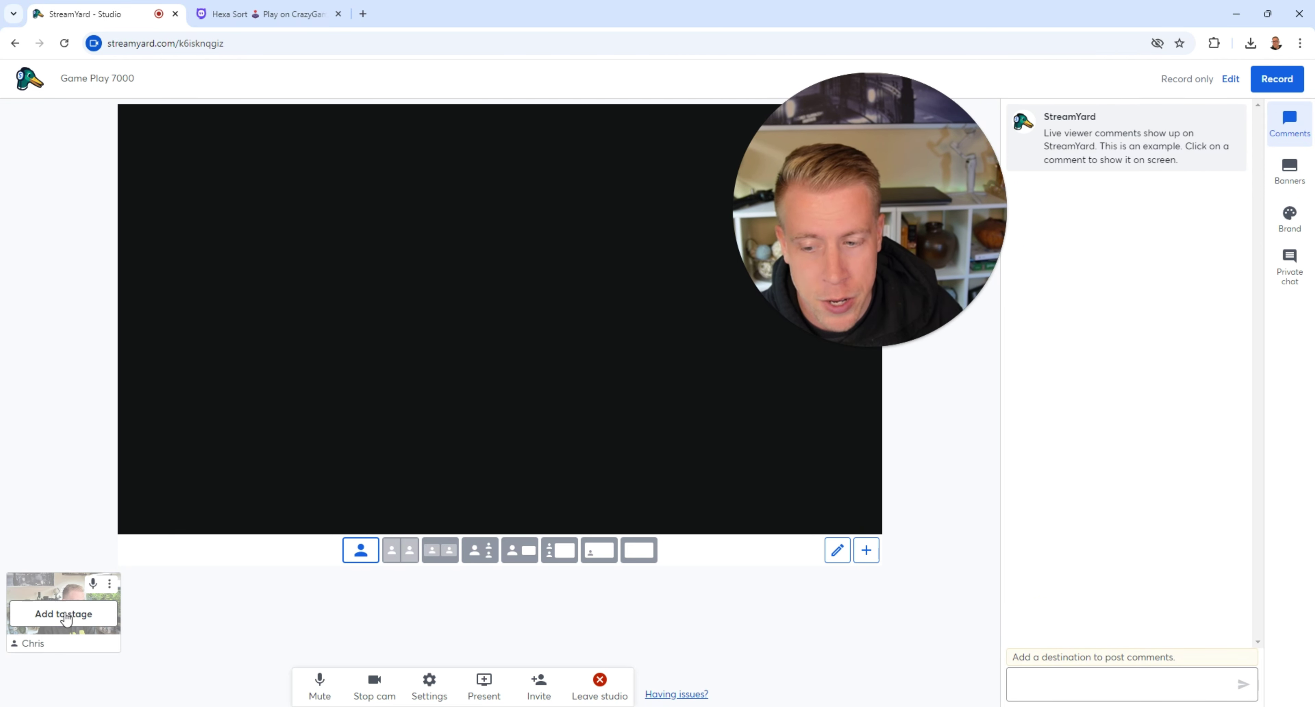
left_click(72, 618)
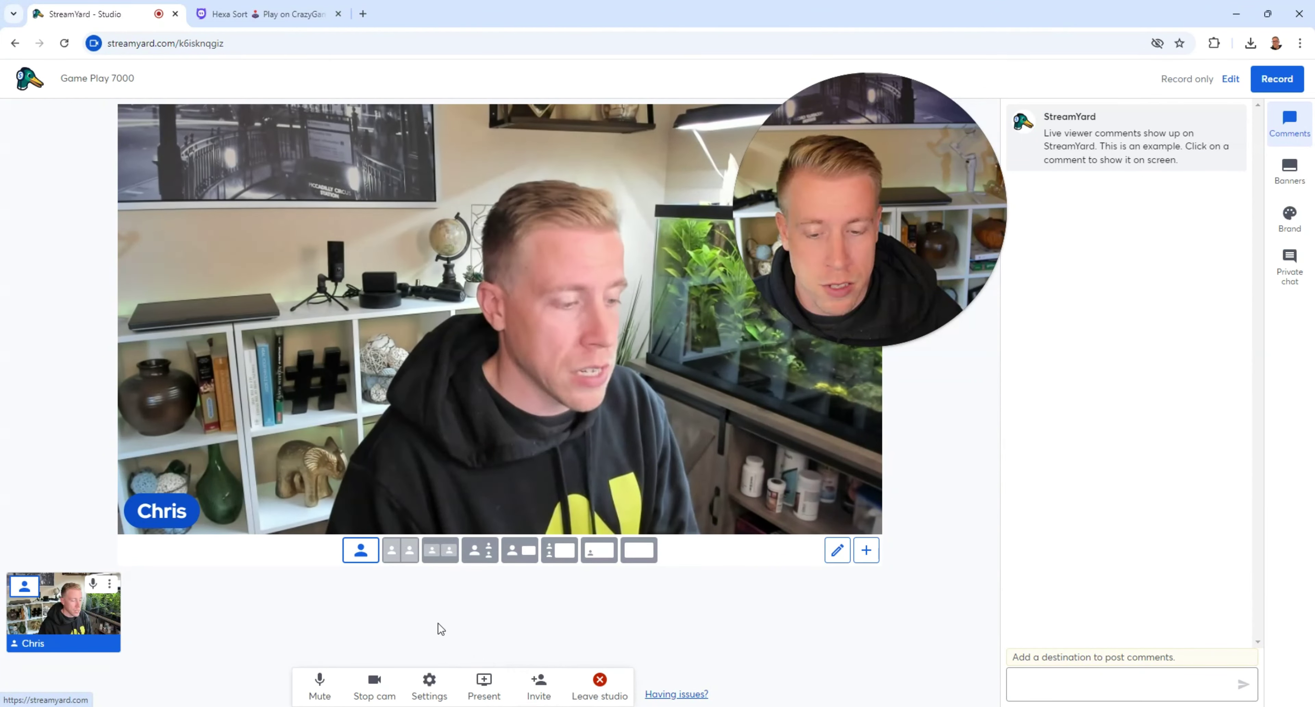
Share the Hexa Sort Chrome tab with audio via Present > Share screen
left_click(484, 683)
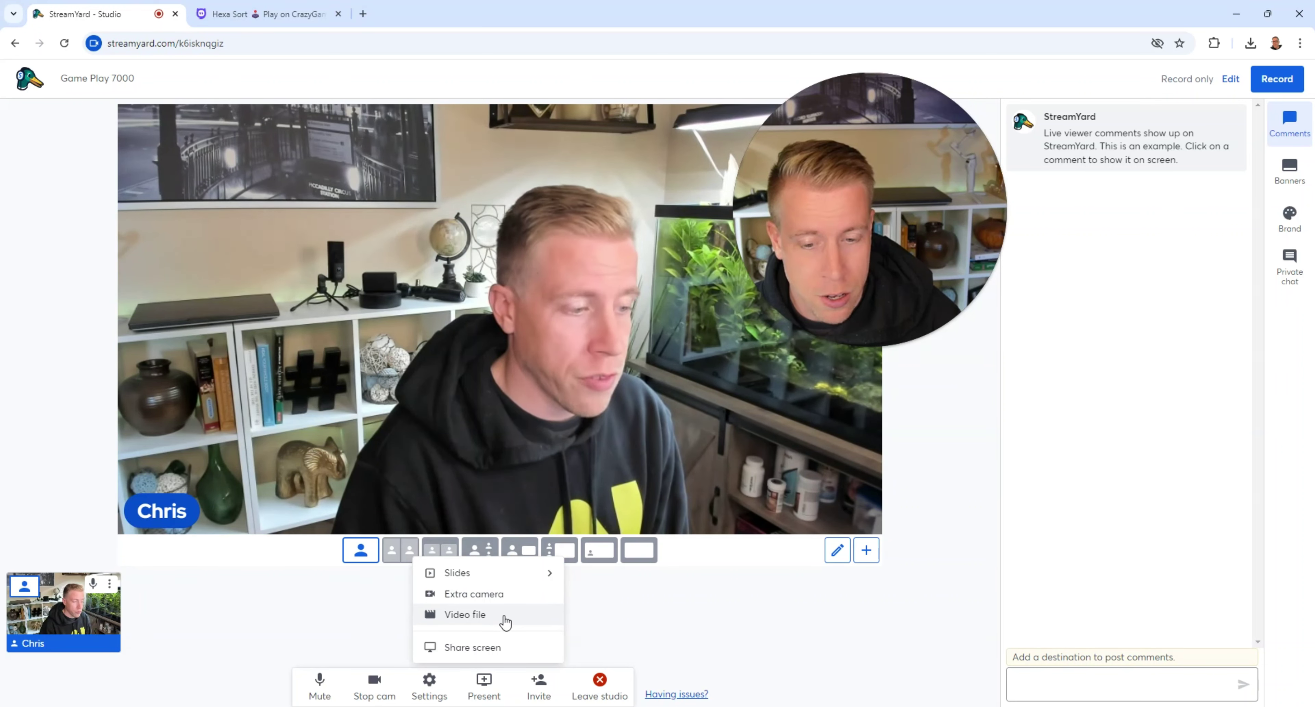
left_click(488, 649)
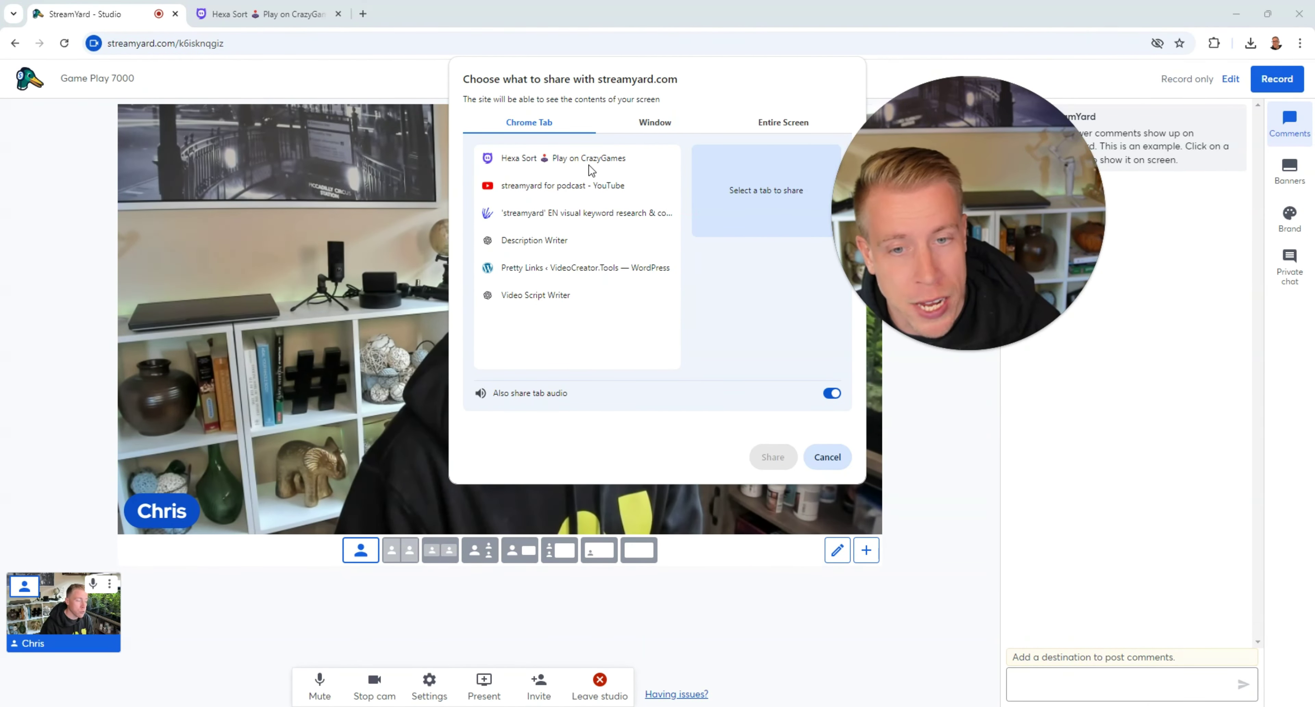
left_click(654, 122)
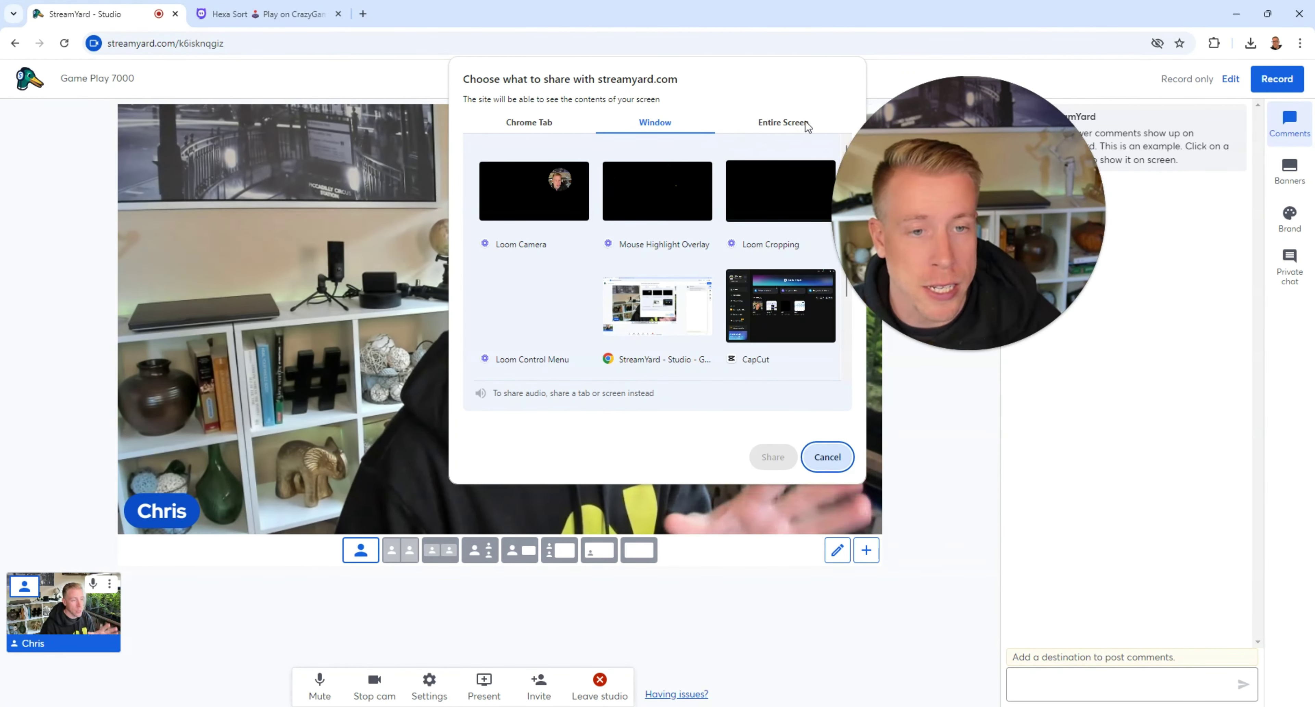
left_click(790, 126)
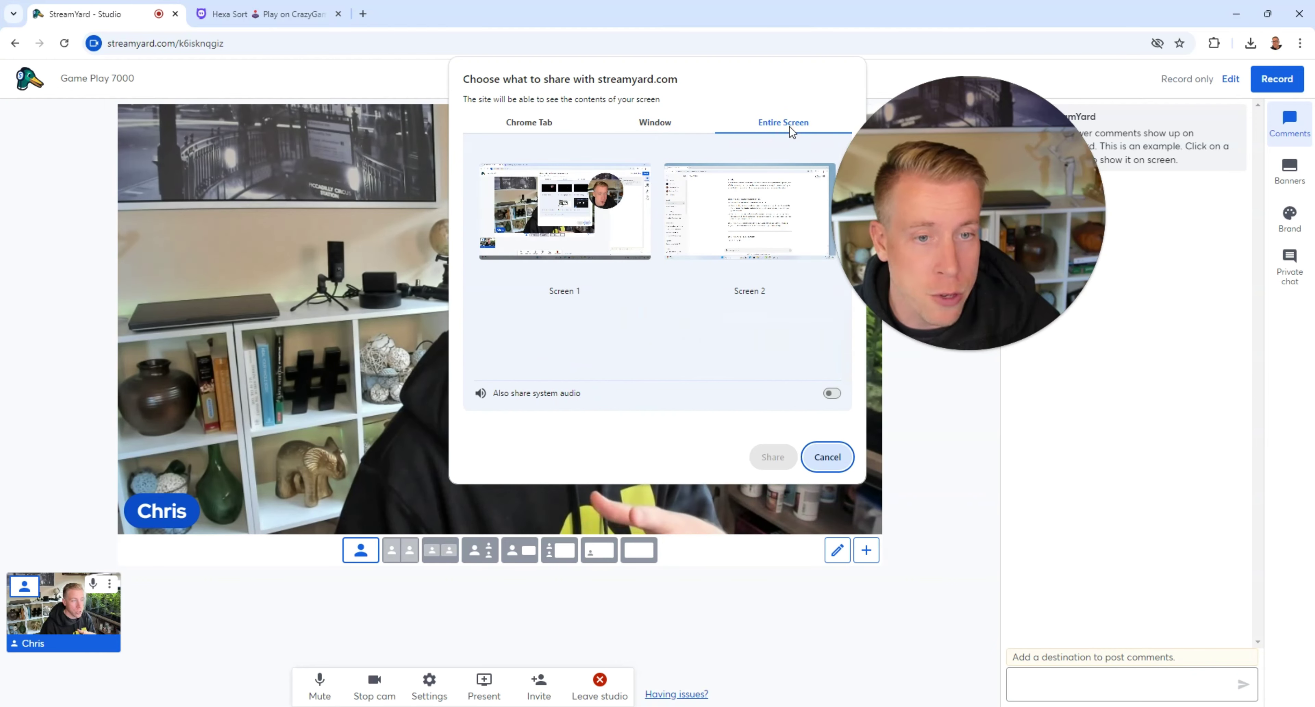
left_click(552, 127)
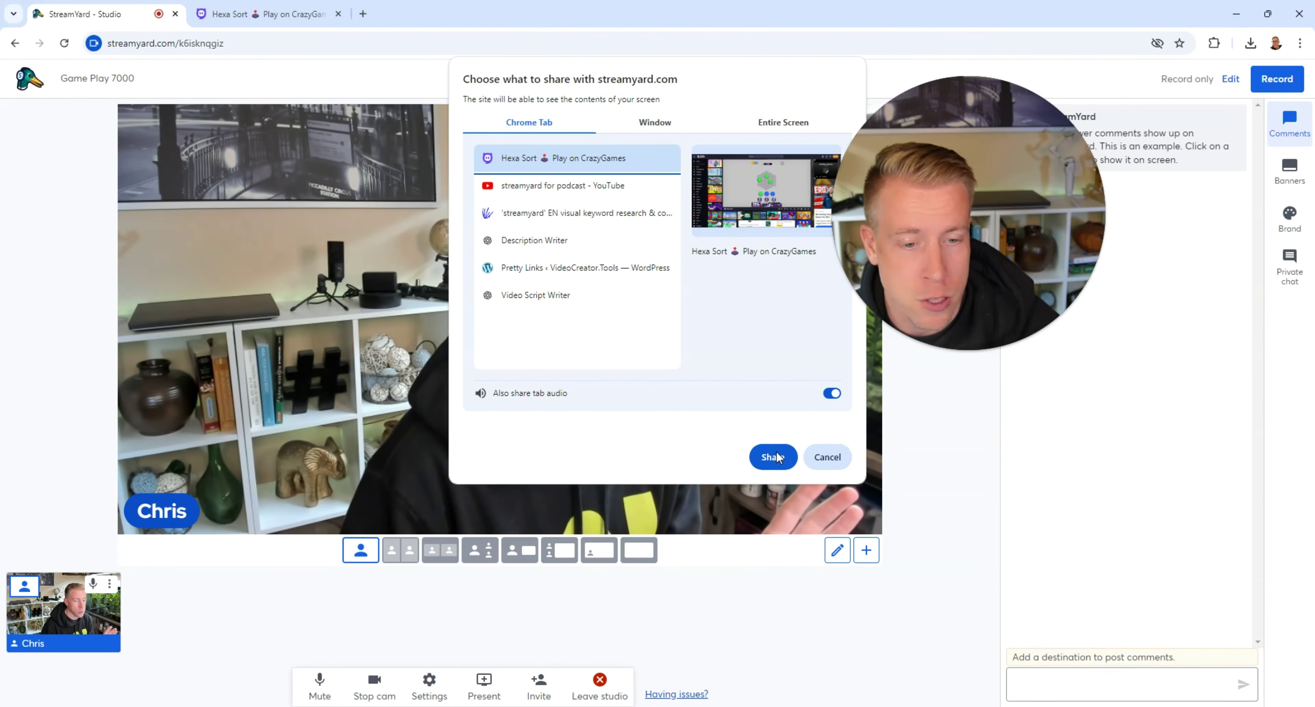
left_click(784, 461)
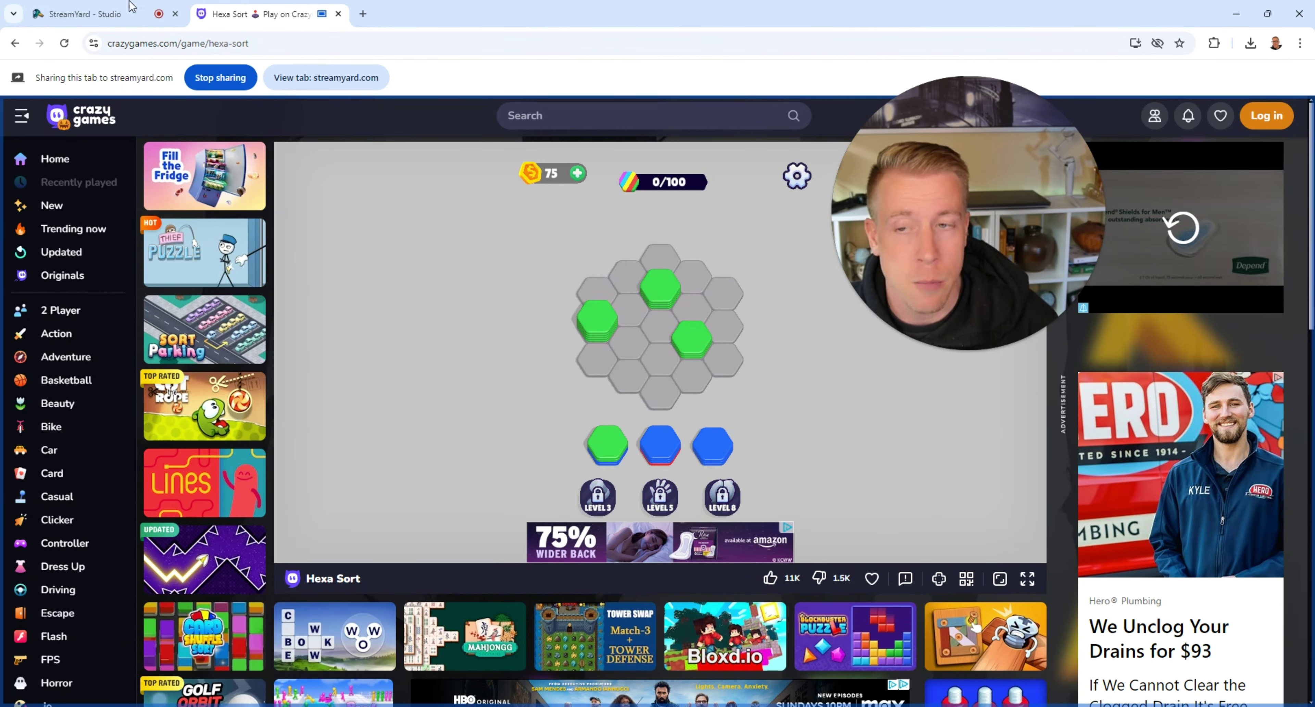
Set the studio stage to picture-in-picture with camera inset, then switch to the Hexa Sort tab
left_click(98, 16)
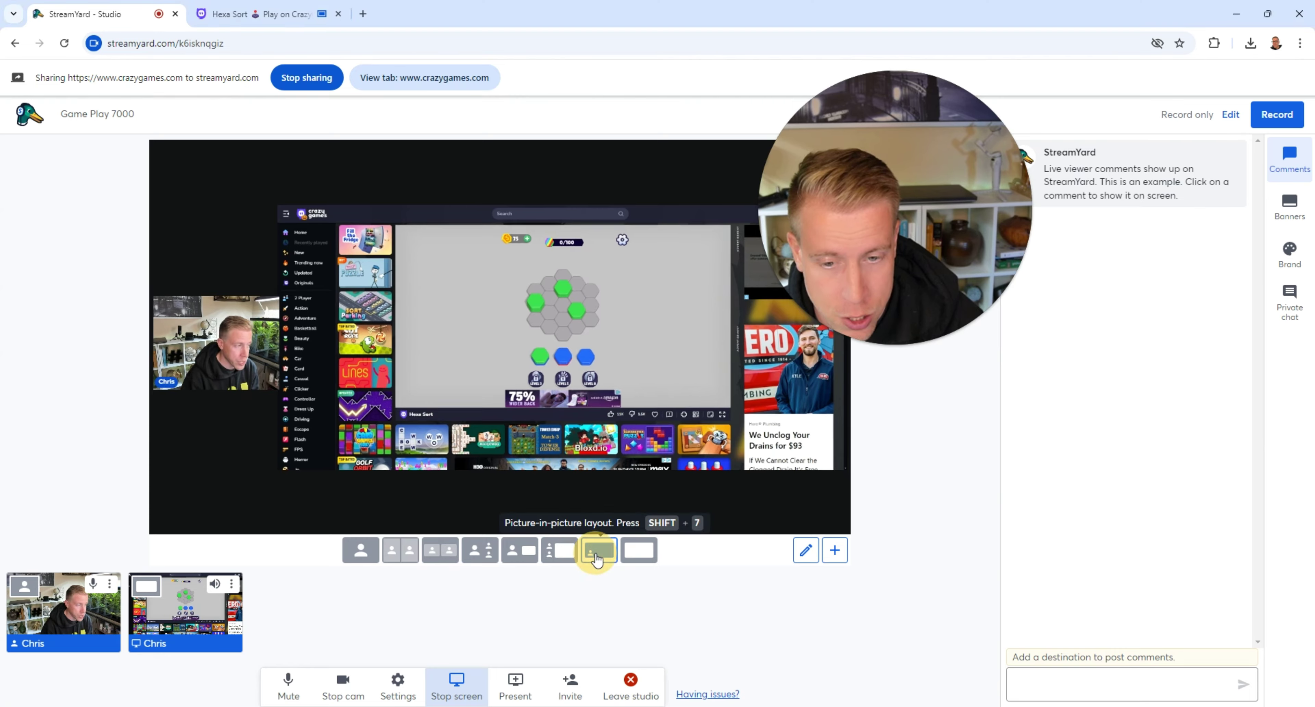
left_click(598, 550)
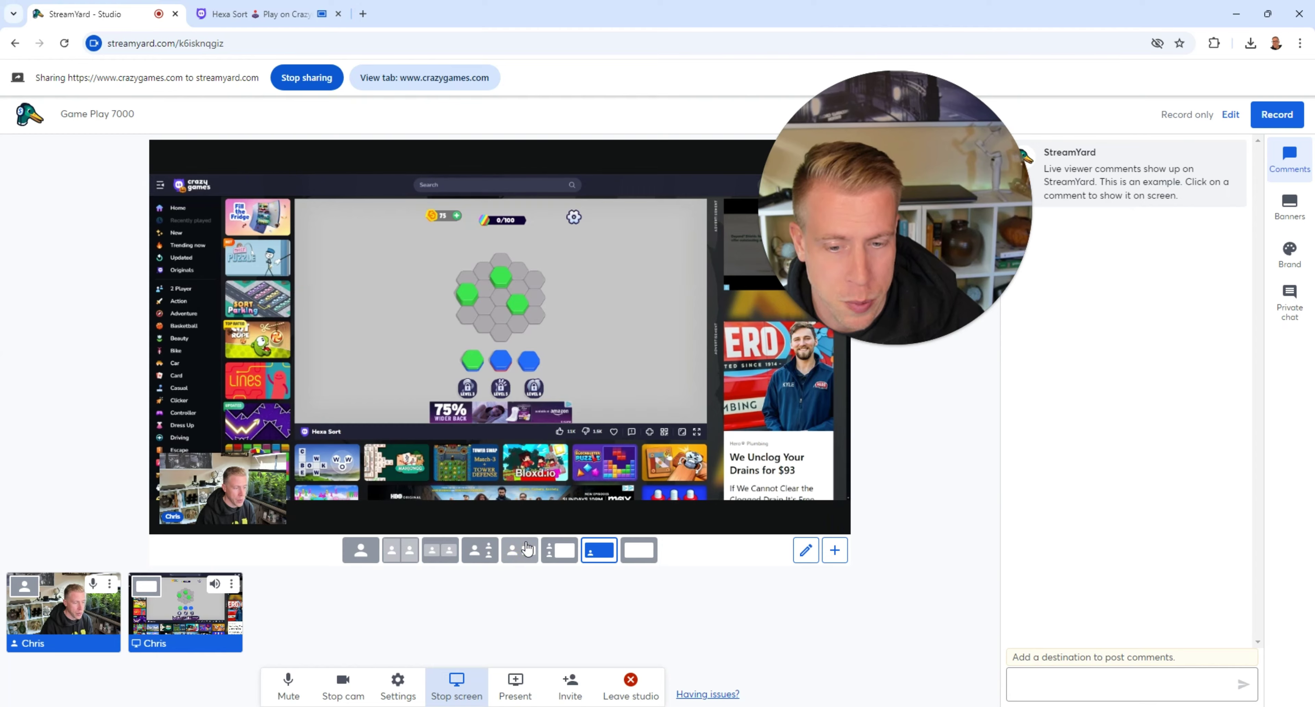
left_click(520, 550)
left_click(597, 554)
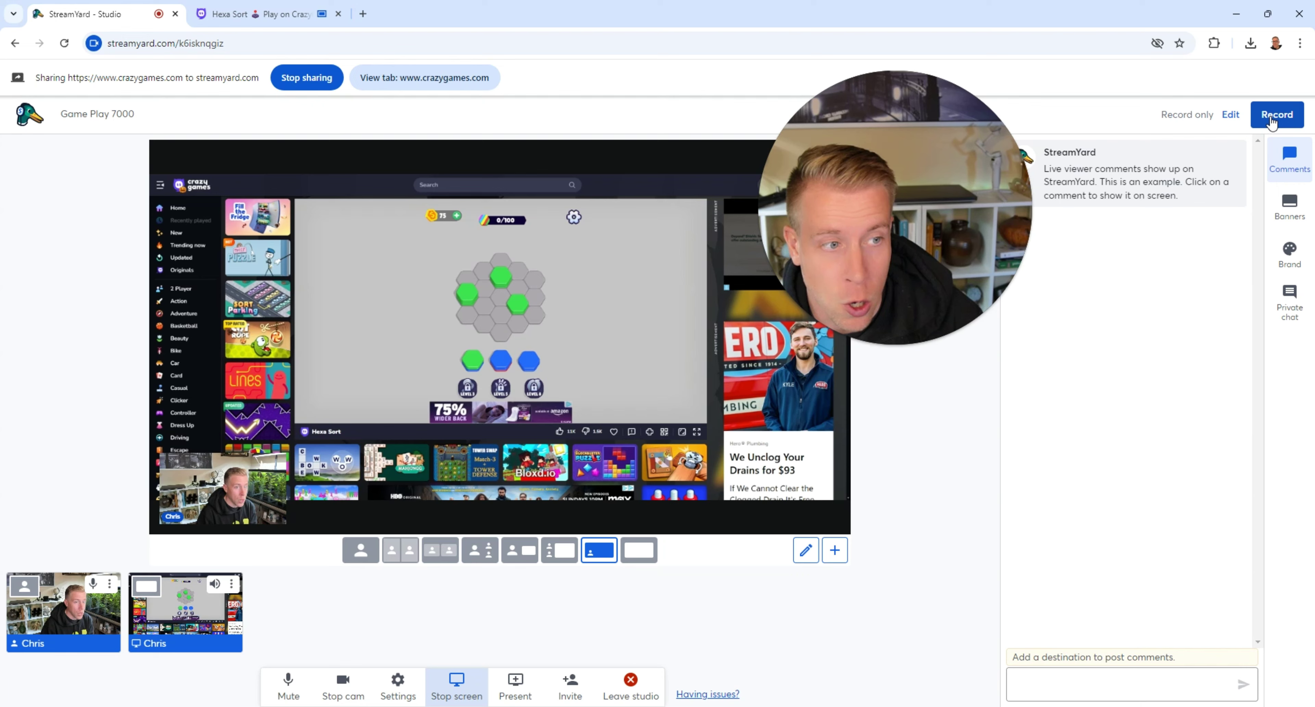
left_click(292, 18)
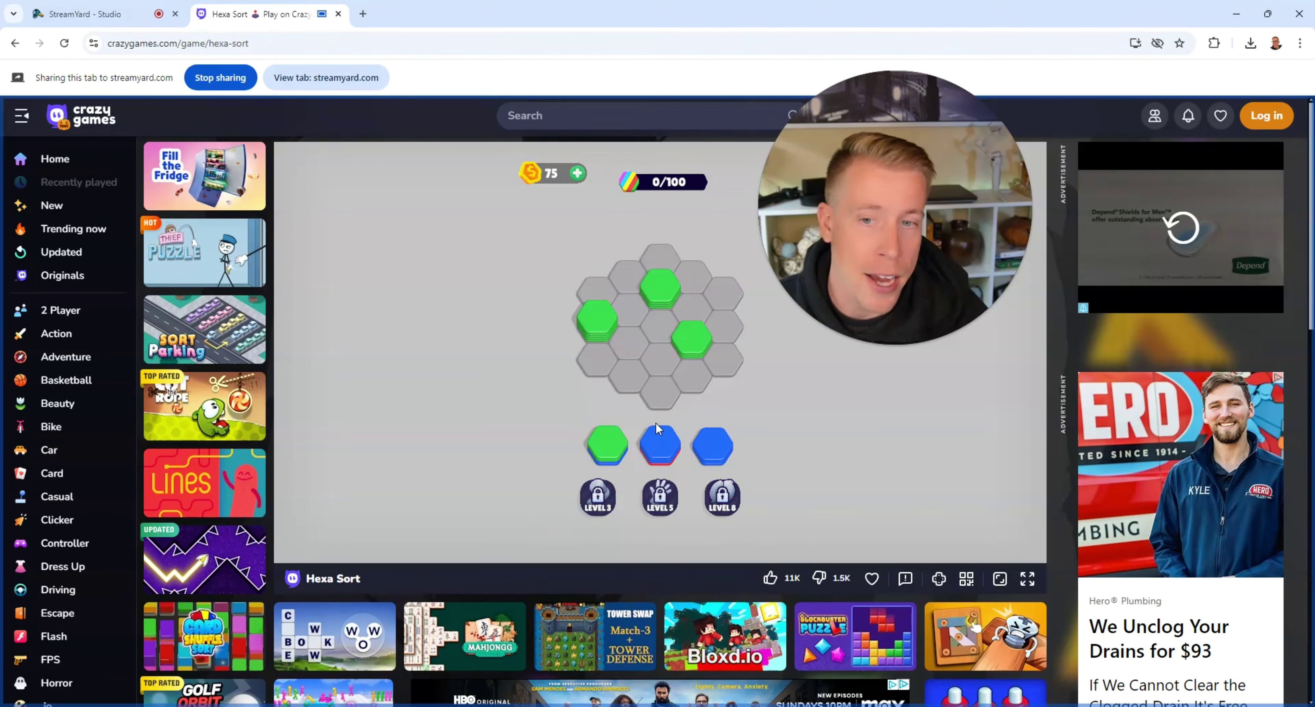
Switch back to the StreamYard studio tab with Ctrl+Shift+Tab
key("ctrl+shift+Tab")
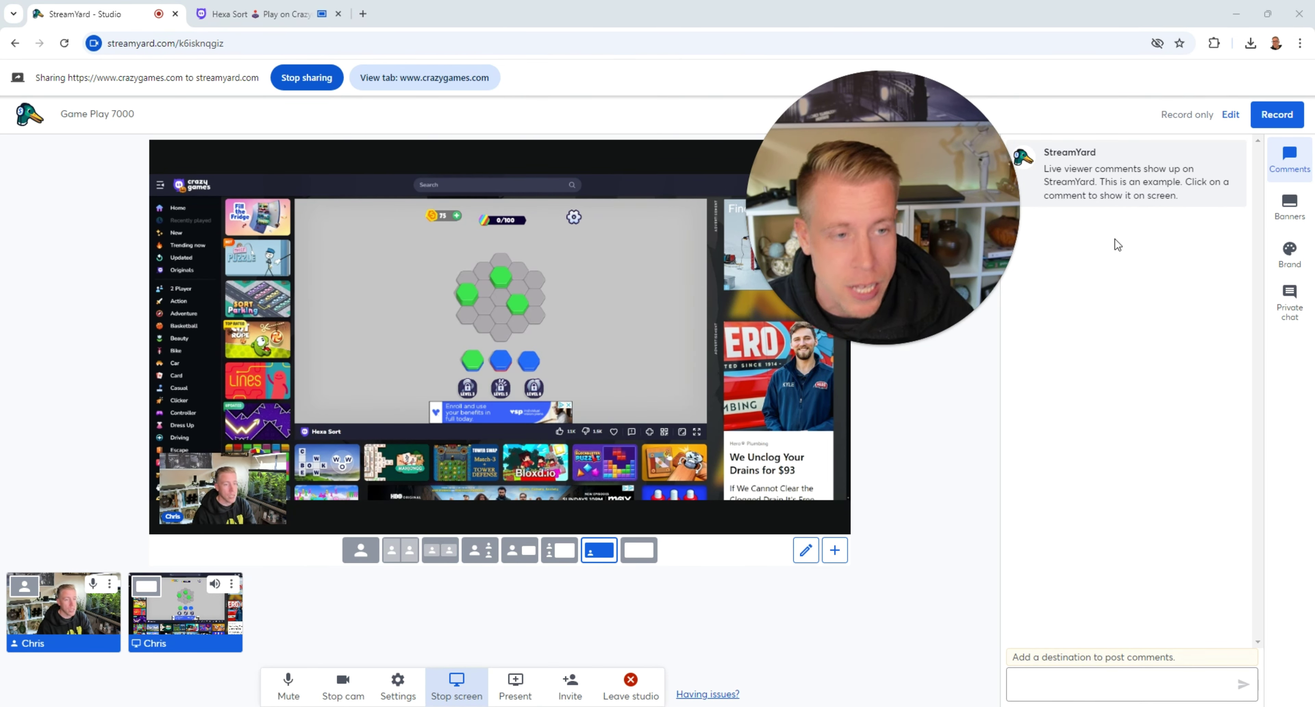
Show the 'Rank my gameplay?' banner from the Banners list over the game
mouse_move(1231, 206)
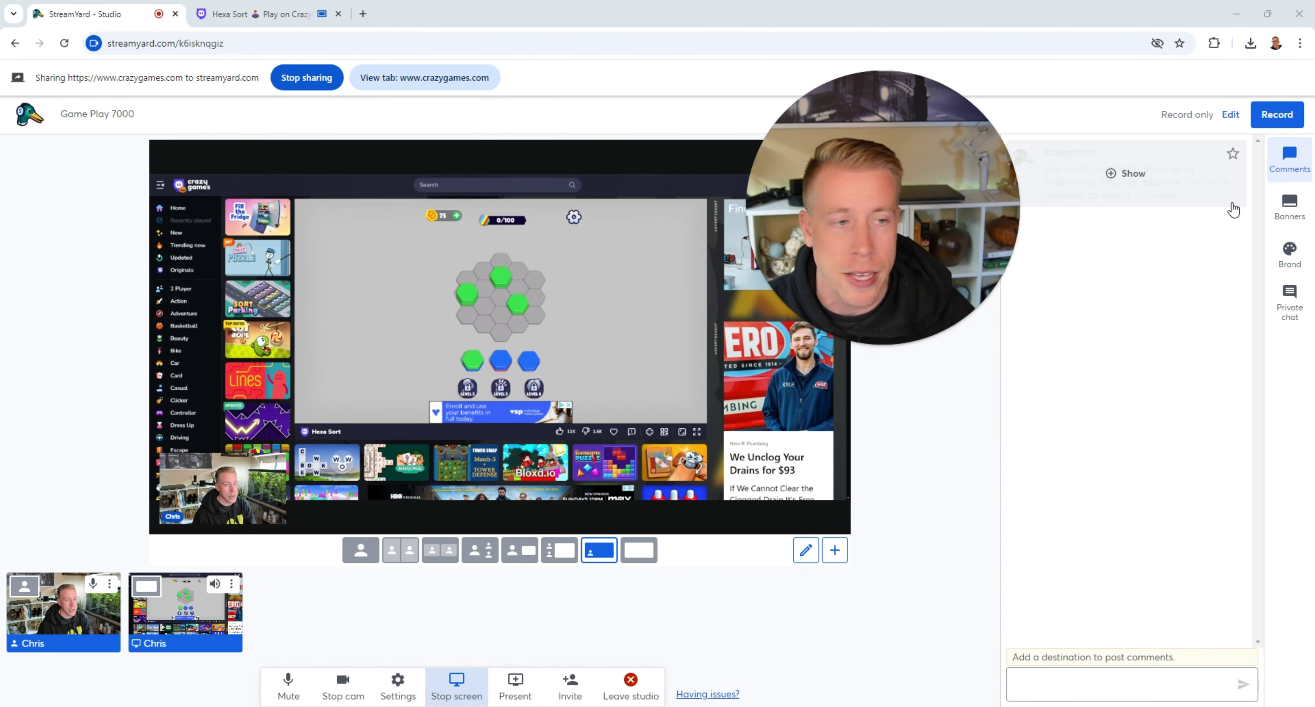
left_click(1294, 206)
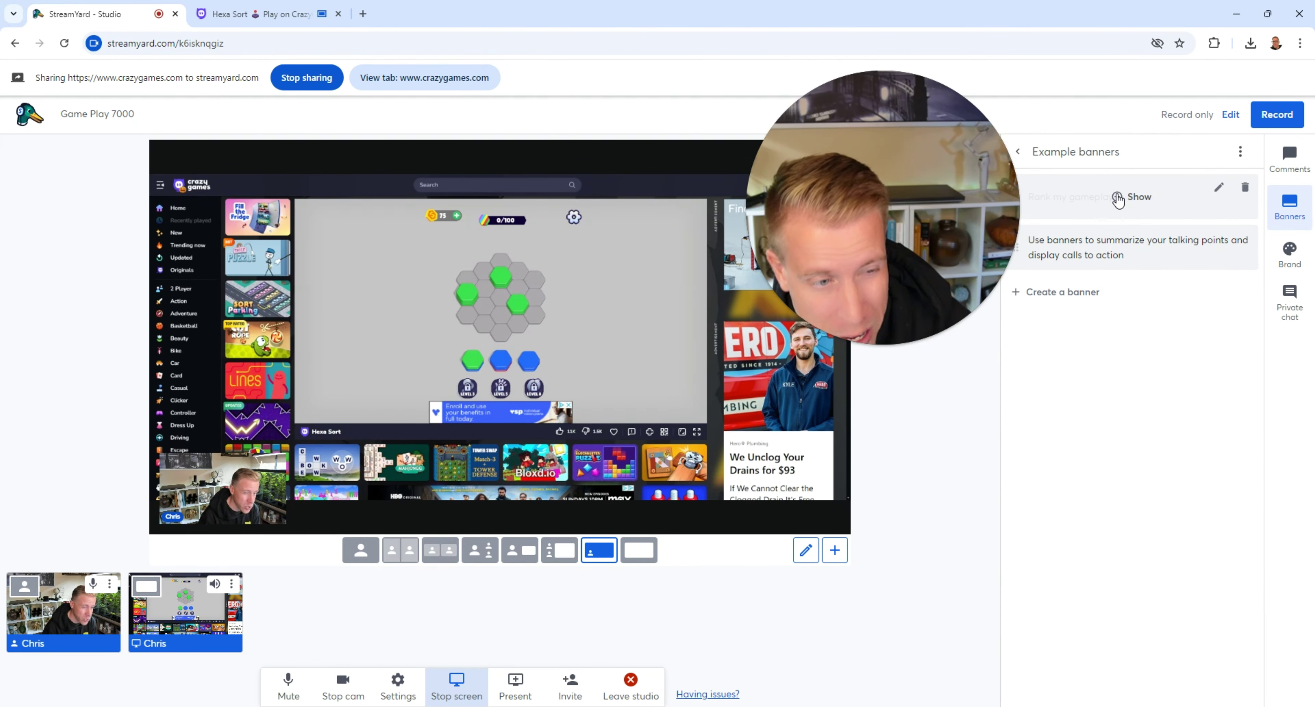
left_click(1118, 199)
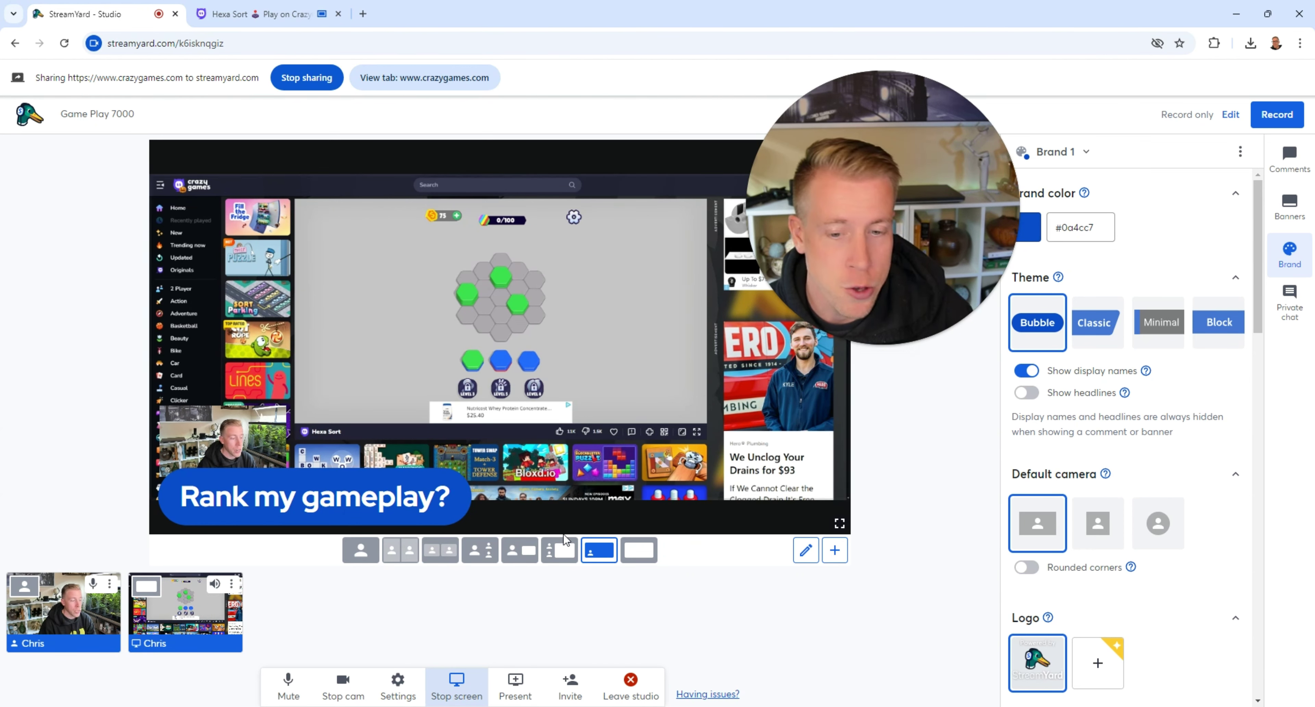
left_click_drag(817, 275, 809, 282)
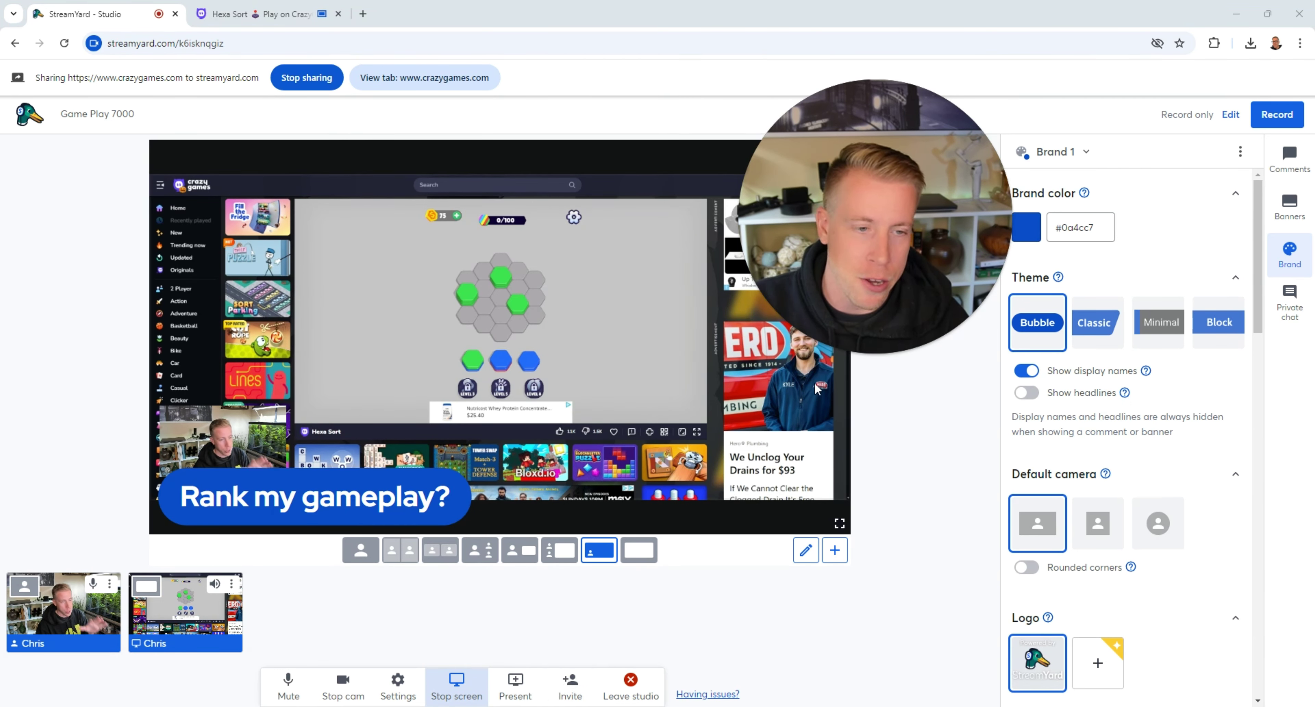
Hide the 'Rank my gameplay?' banner, try the solo and camera layouts, then settle on the game-share layout
left_click(1288, 207)
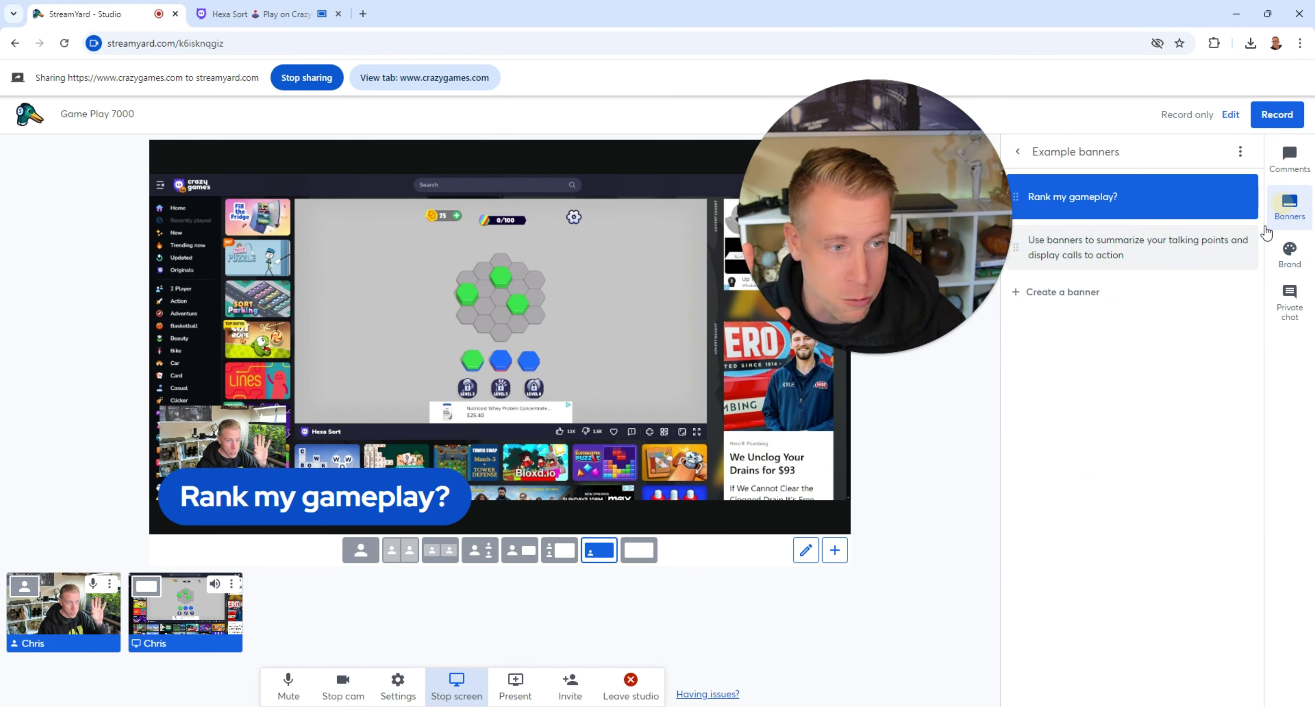
left_click(1139, 197)
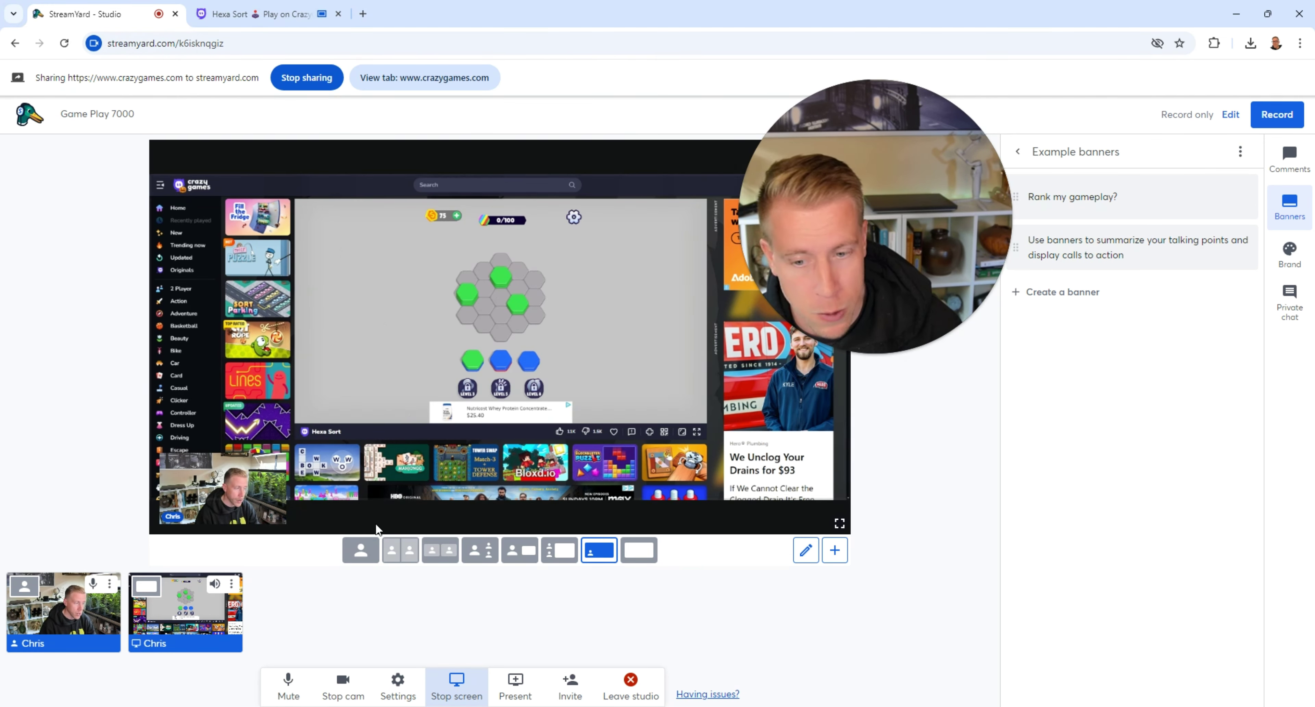
left_click(369, 553)
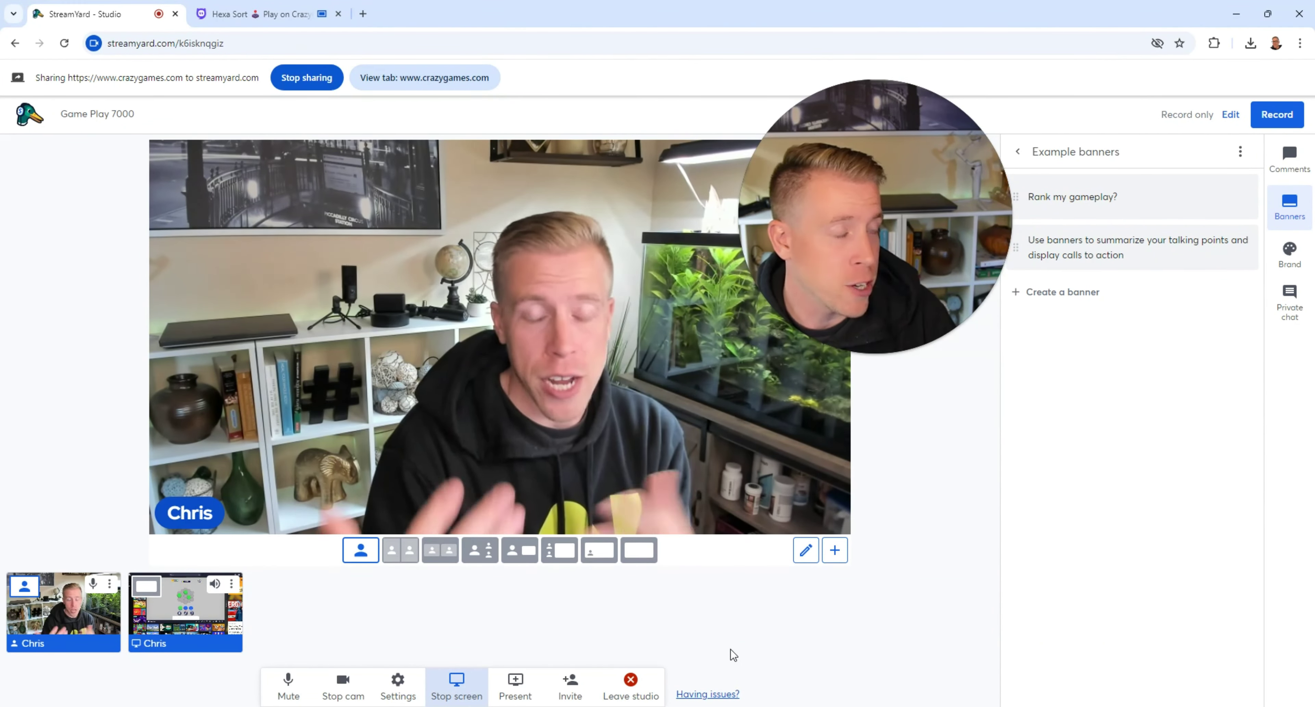
left_click(602, 552)
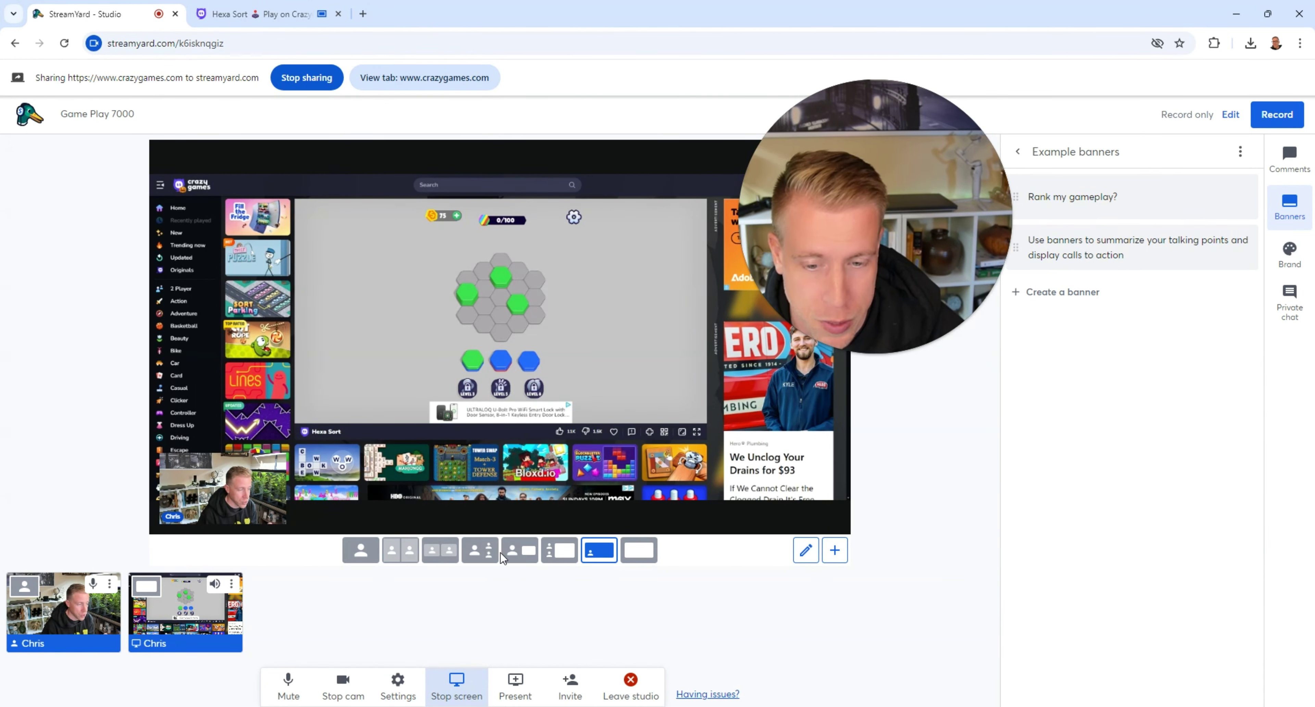
left_click(483, 552)
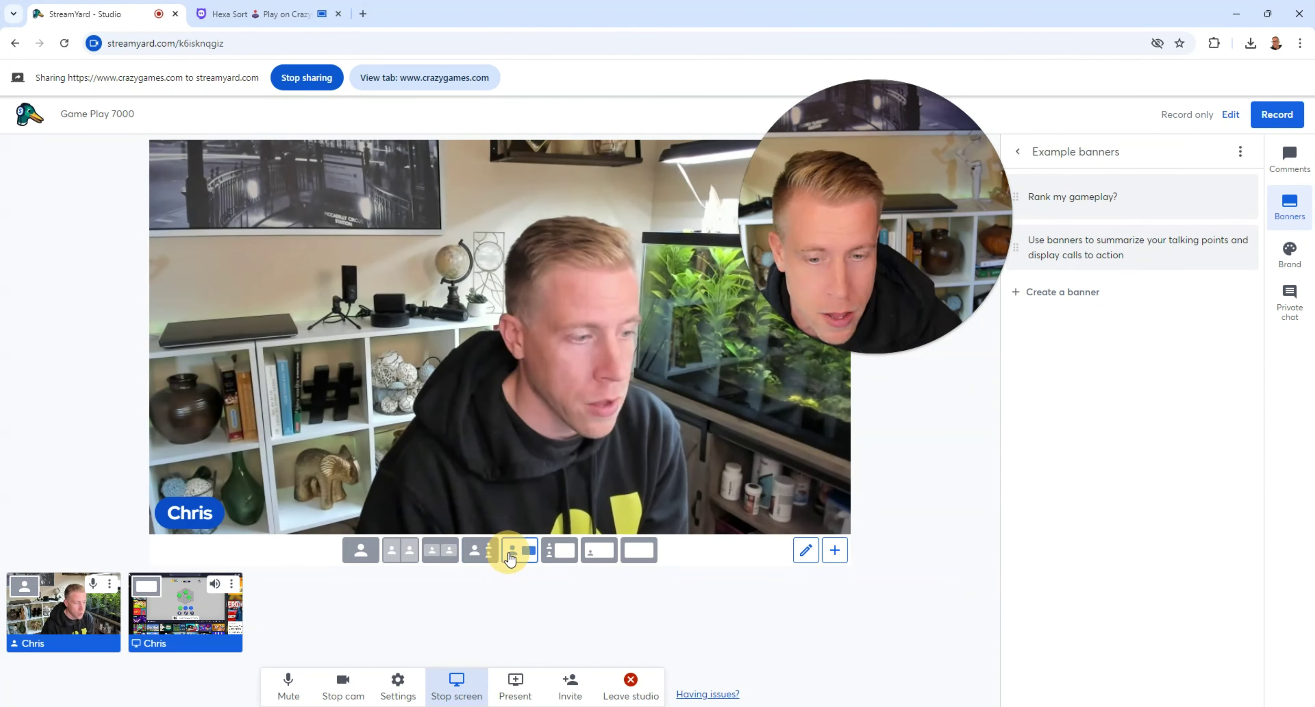
left_click(518, 551)
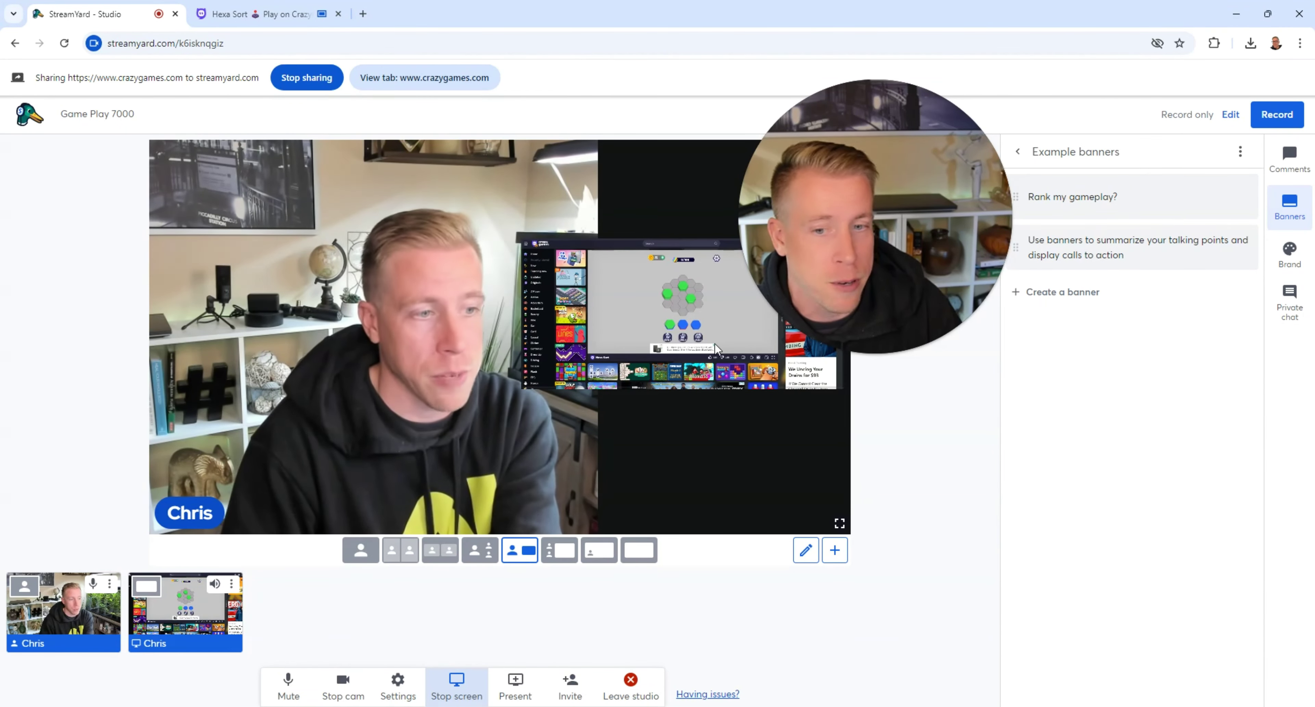
mouse_move(179, 602)
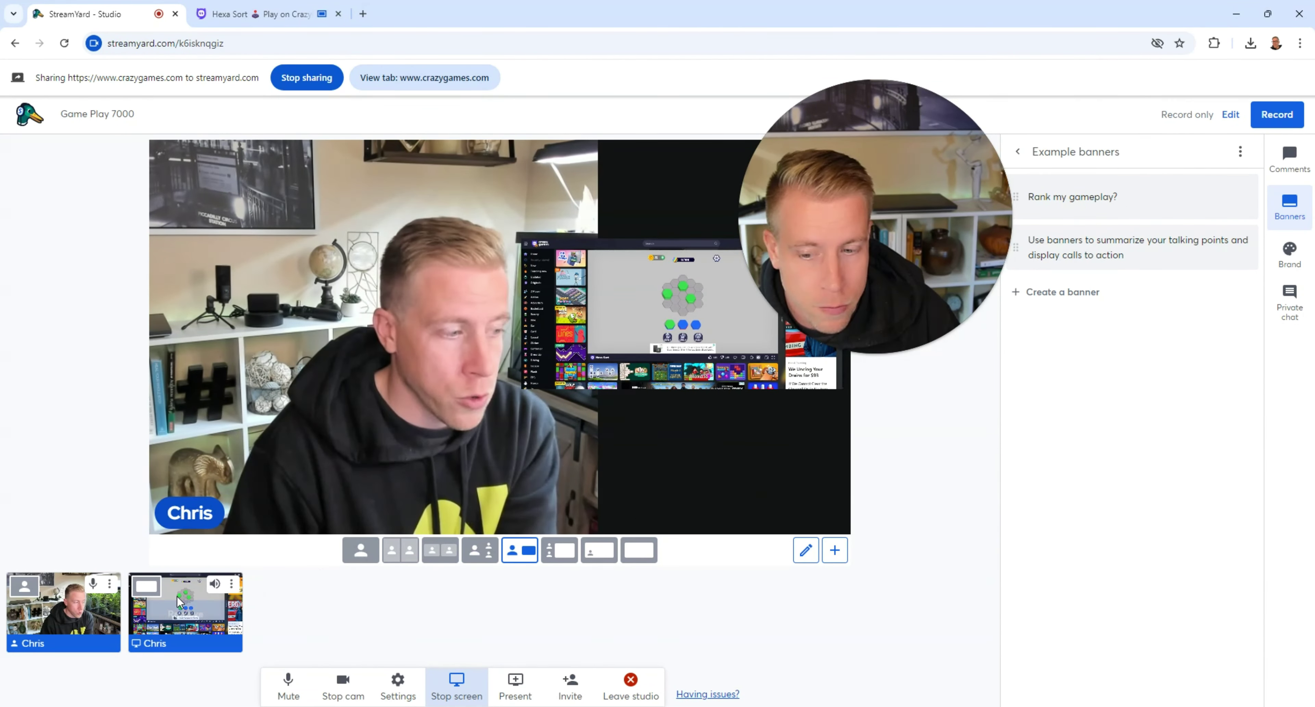
left_click(146, 587)
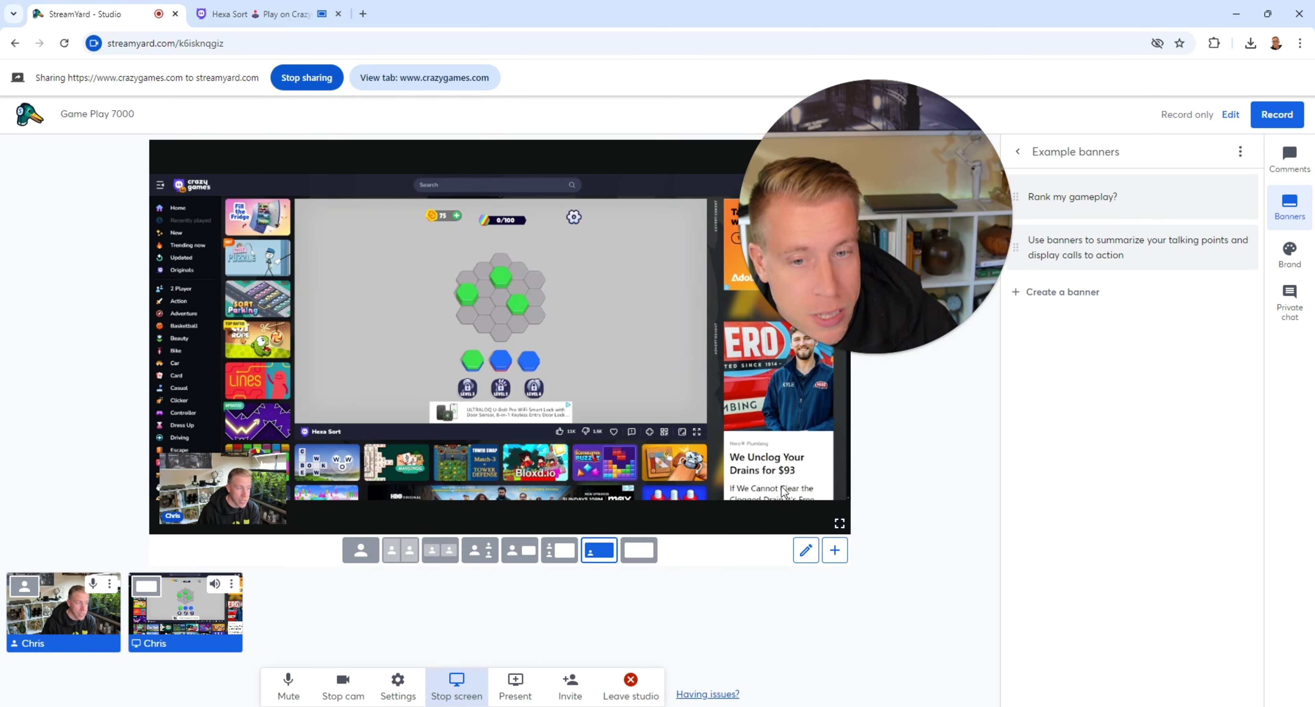
Leave the Game Play 7000 studio with Leave studio to reach the home dashboard
mouse_move(1219, 267)
mouse_move(945, 243)
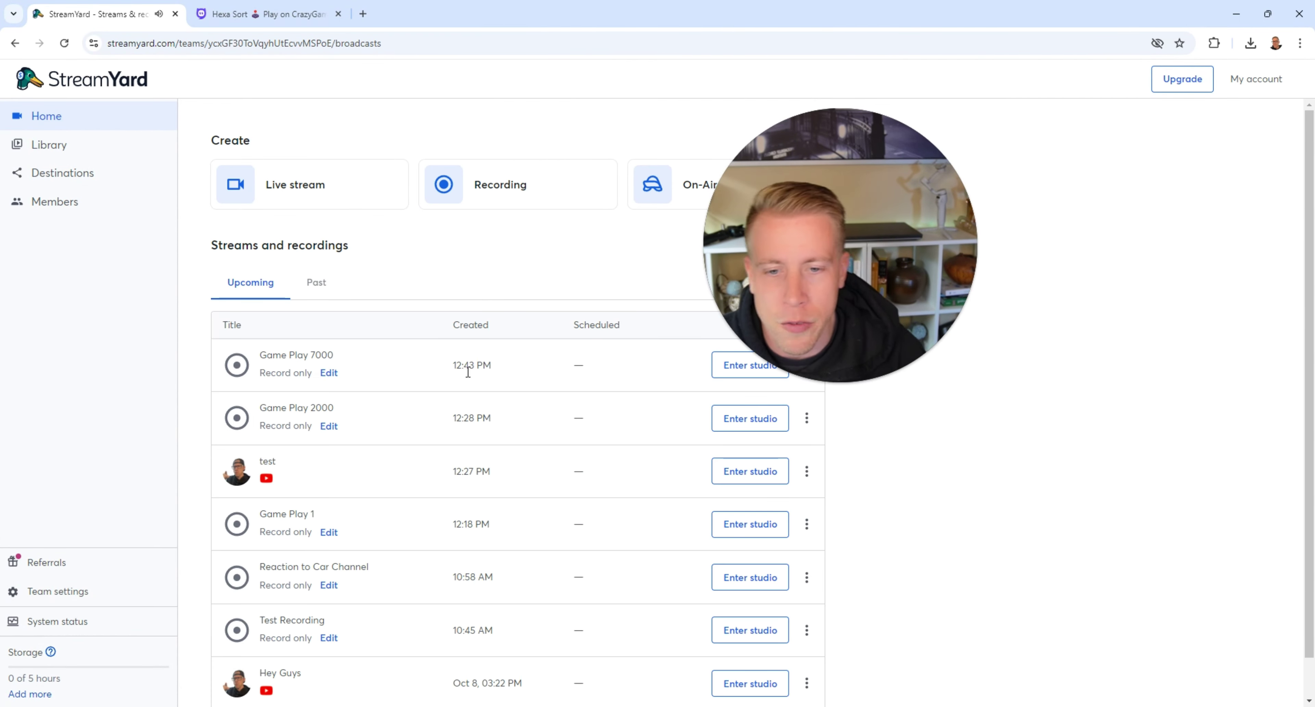
Open the three-dot actions menu for Game Play 7000 in the Upcoming list
left_click_drag(816, 236, 1038, 284)
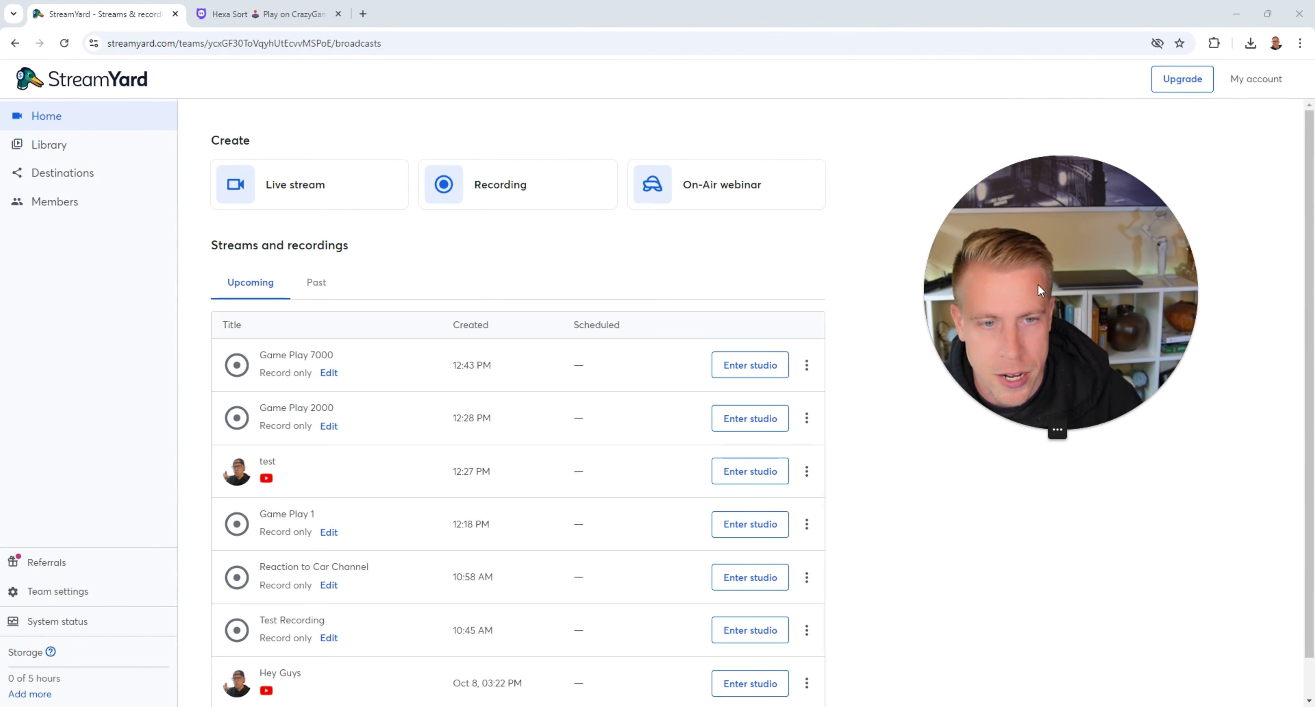
left_click(807, 369)
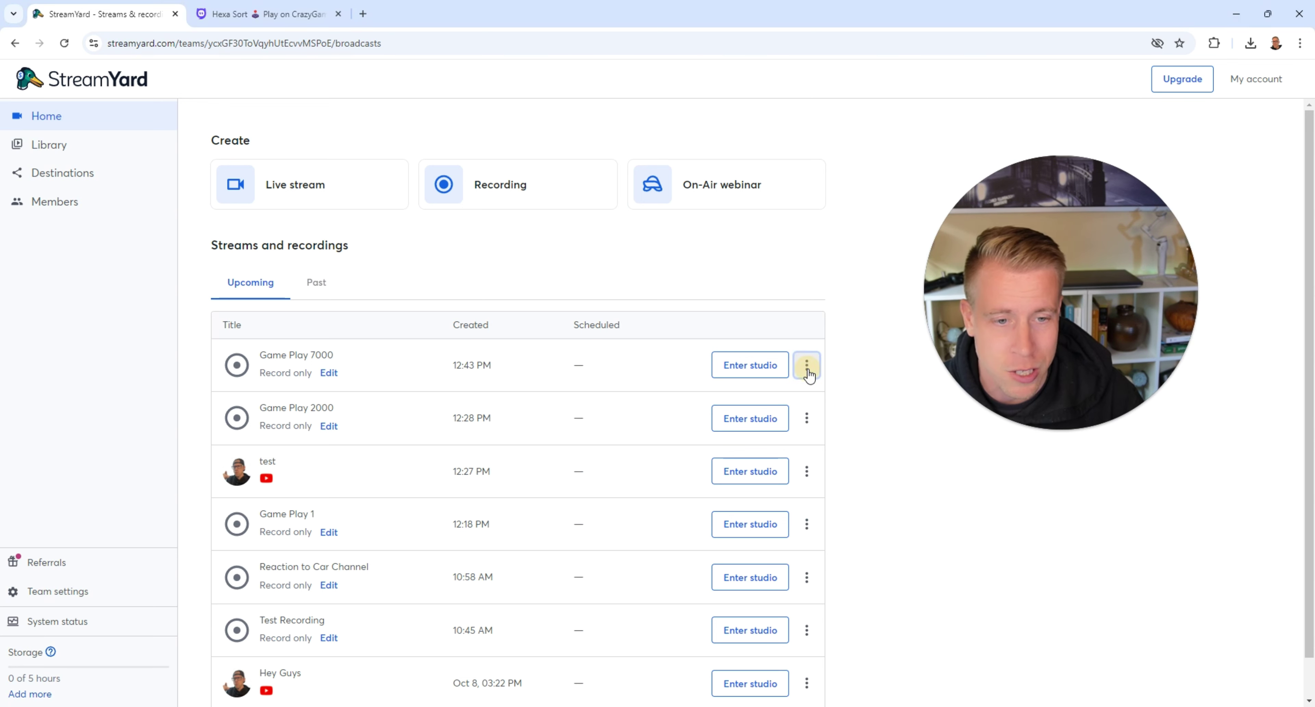